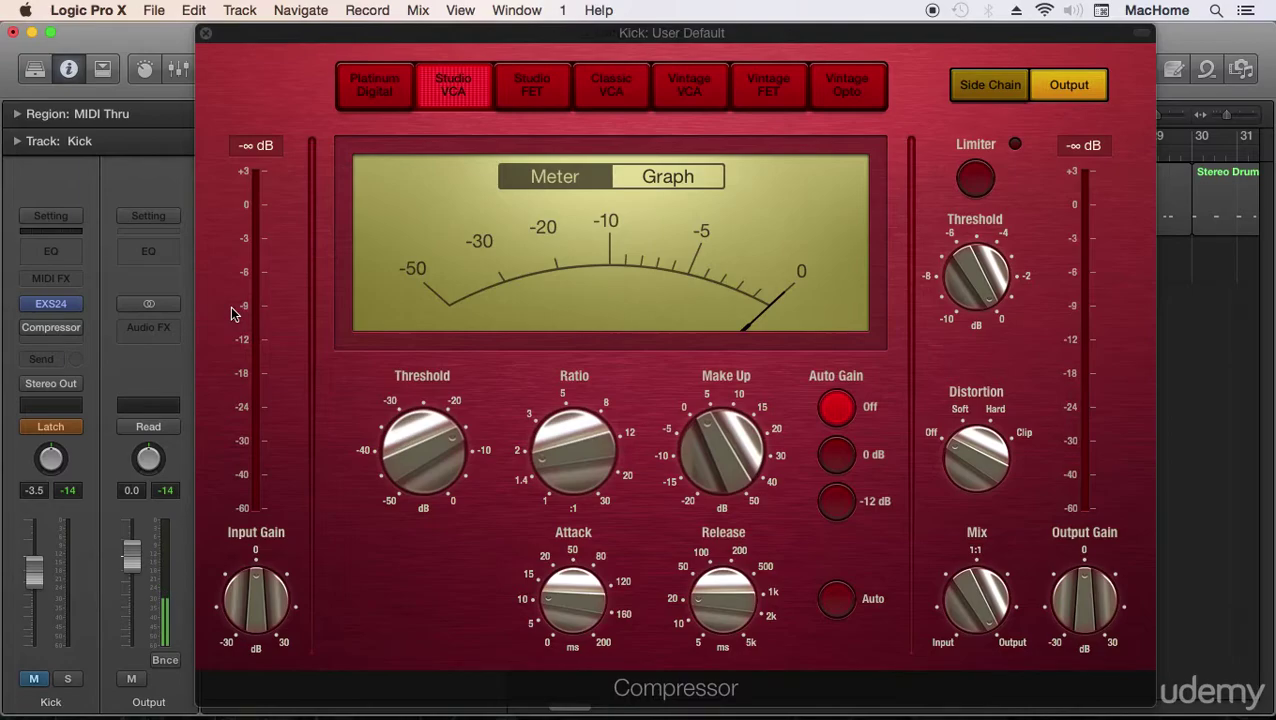
Step: Preview the Compressor's Studio FET, Classic VCA, Vintage VCA and Vintage FET models, and return to Studio VCA
mouse_move(386, 472)
click(548, 90)
click(611, 88)
click(703, 97)
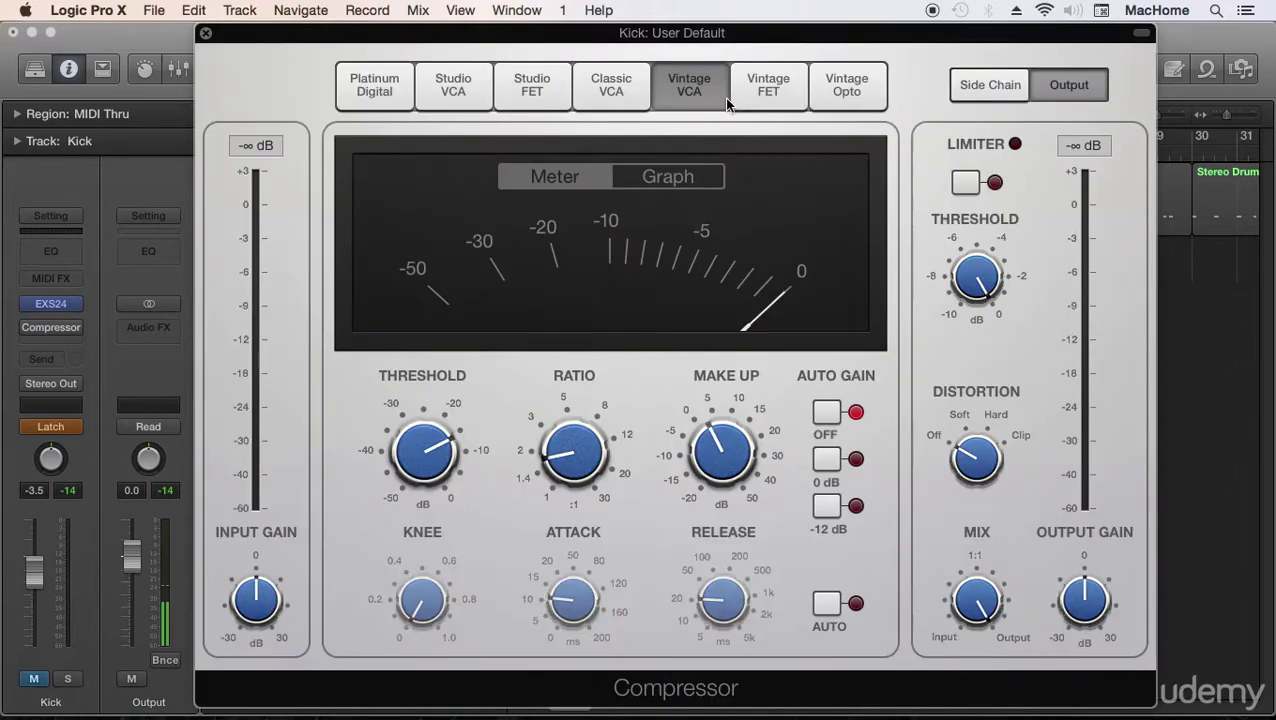
click(790, 96)
click(464, 88)
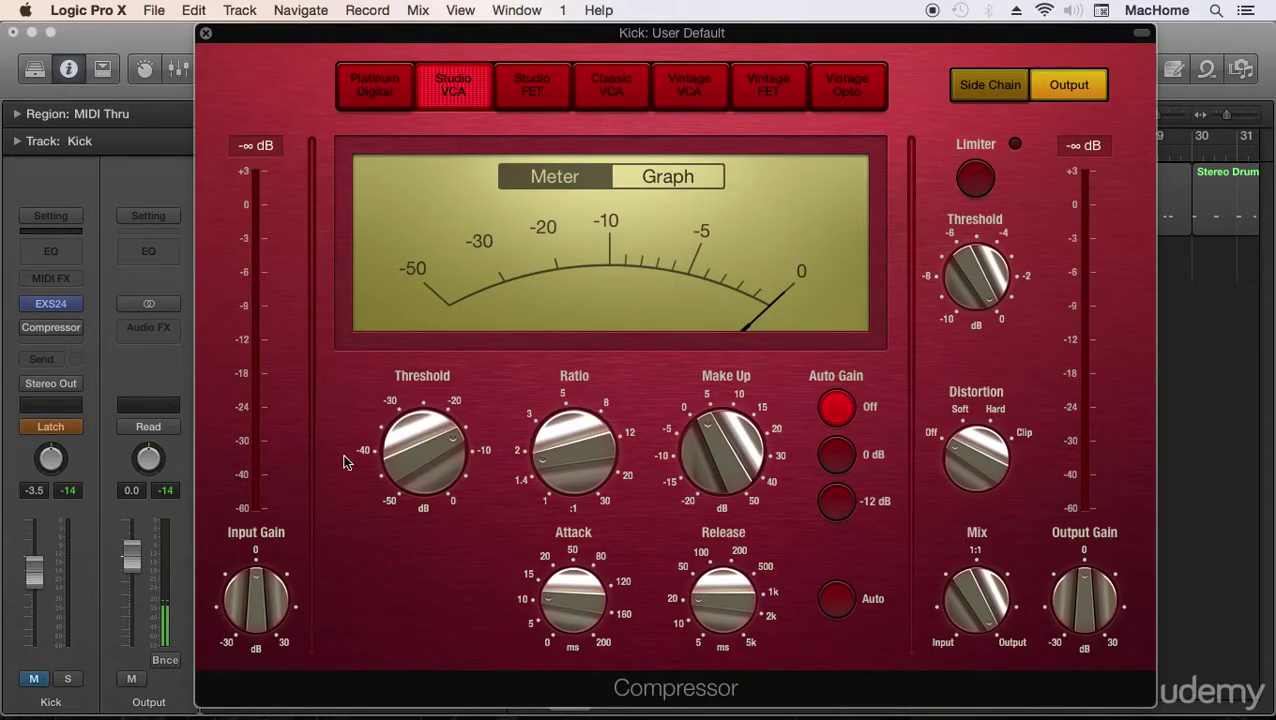
Step: Raise the compressor's main threshold to 0 dB and set its ratio to 3.2:1
mouse_move(358, 452)
mouse_move(405, 410)
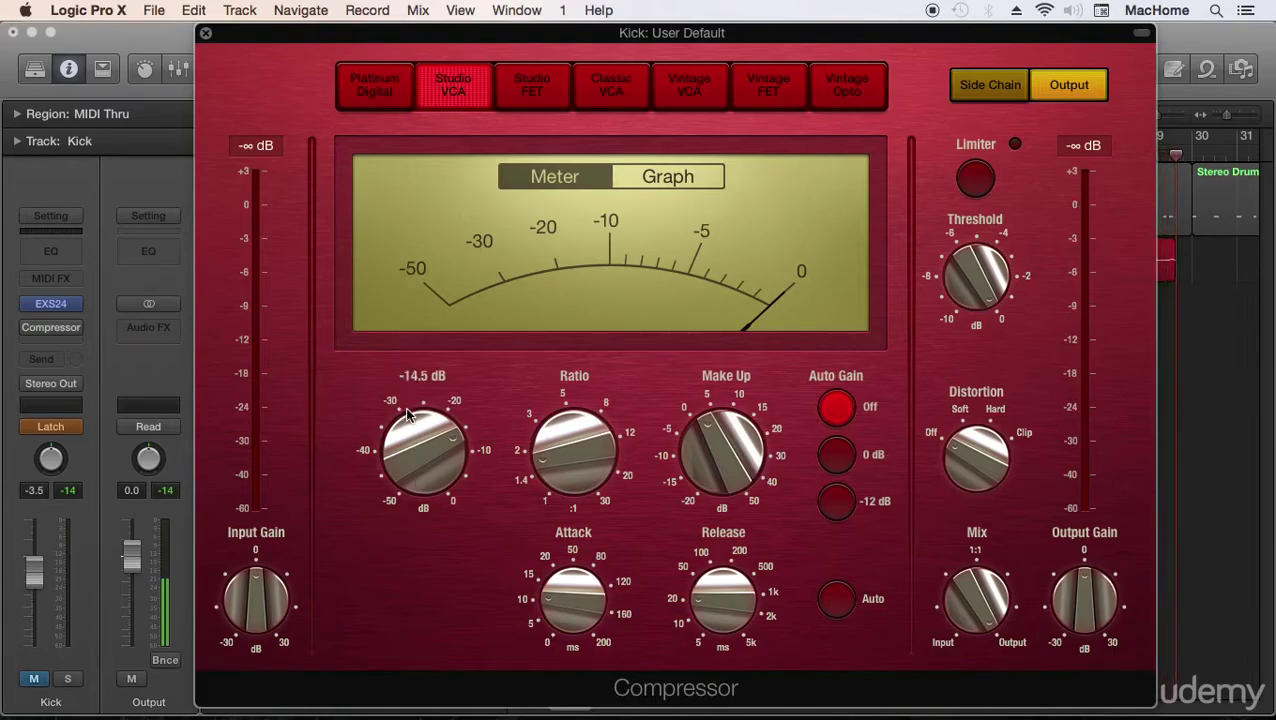
drag(424, 470, 423, 344)
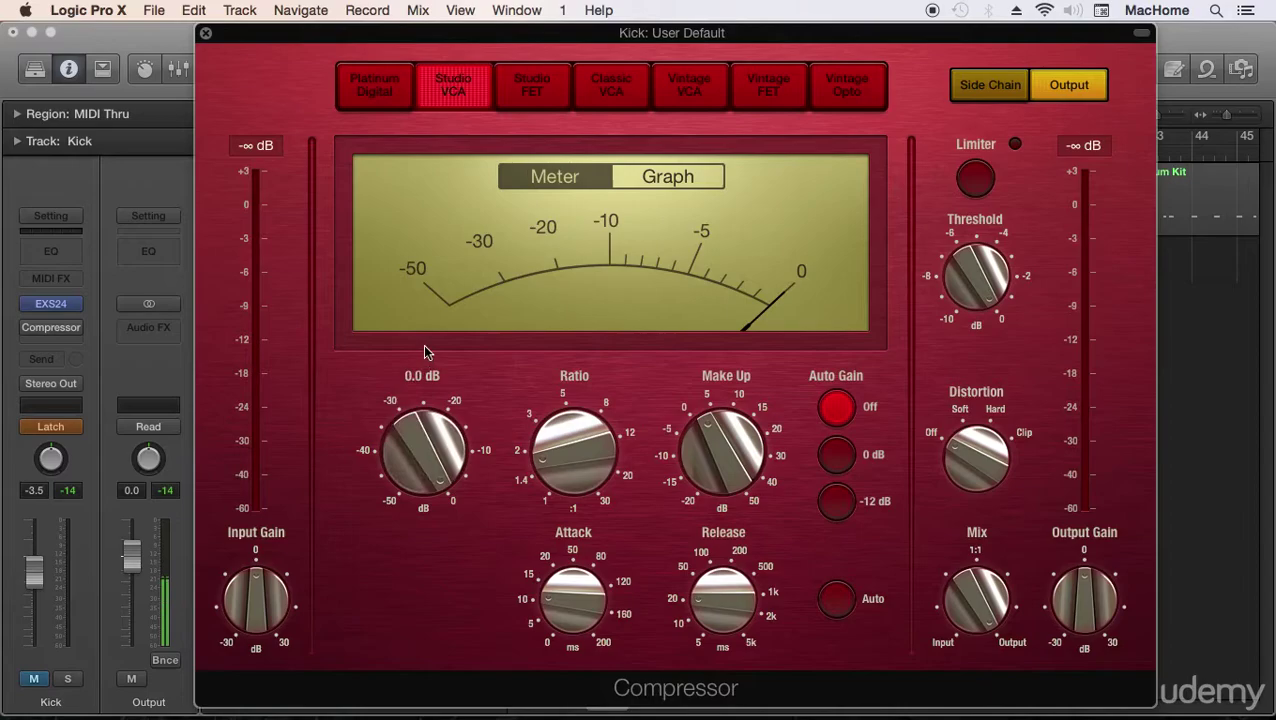
drag(408, 447, 413, 408)
mouse_move(557, 471)
drag(571, 458, 574, 406)
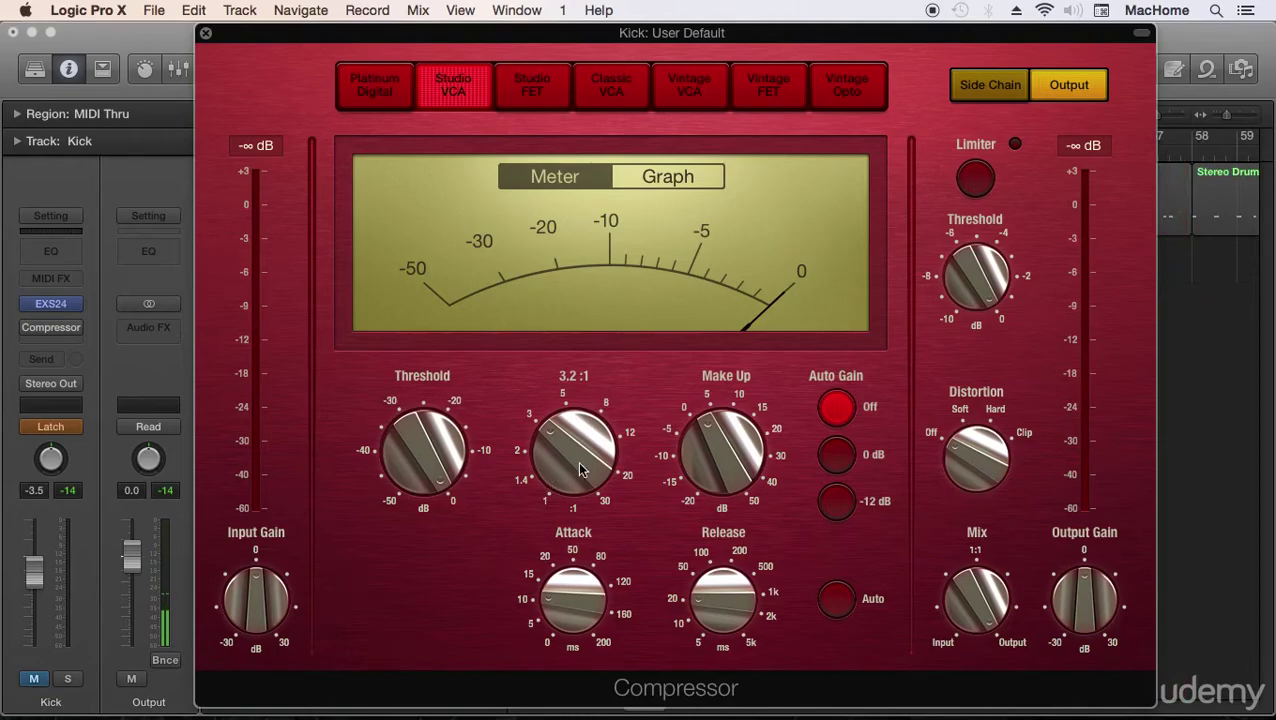
Step: Set the compressor's make-up gain to 0 dB
mouse_move(750, 458)
mouse_move(741, 397)
mouse_move(743, 480)
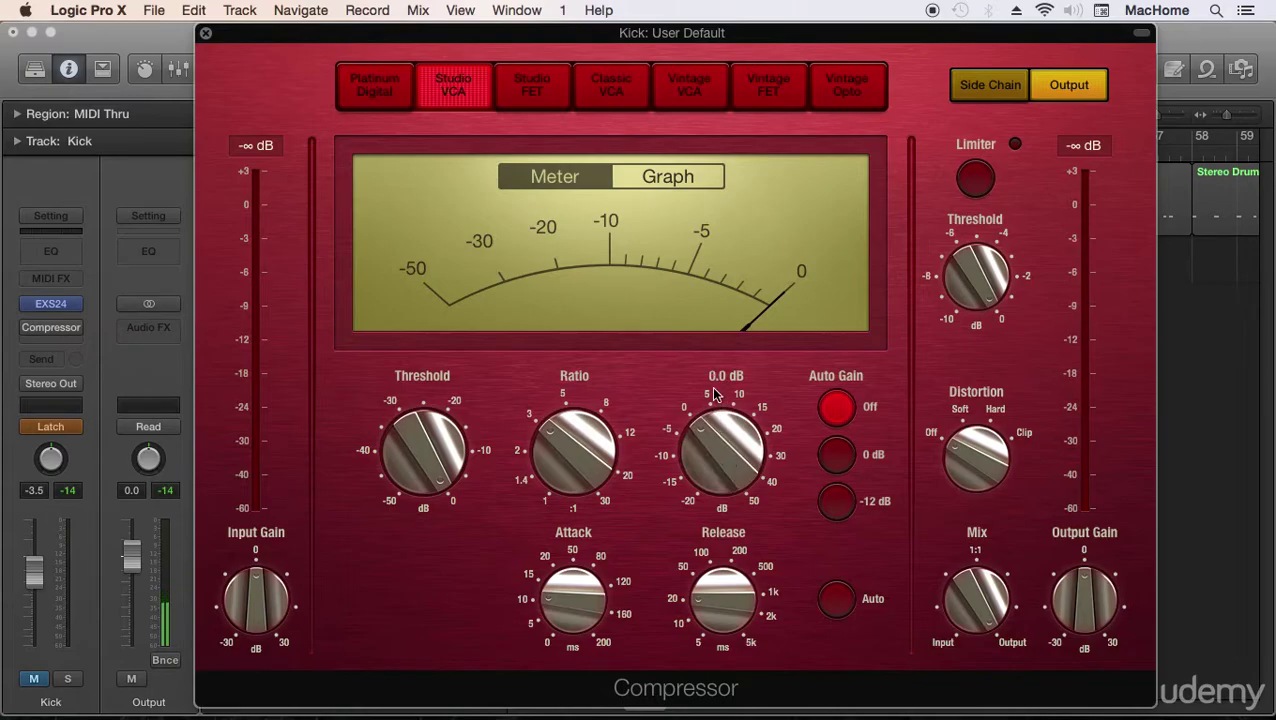
Step: Set the compressor's attack to 53 ms and its release to about 170 ms
mouse_move(390, 450)
mouse_move(530, 590)
mouse_move(730, 600)
drag(587, 607, 560, 580)
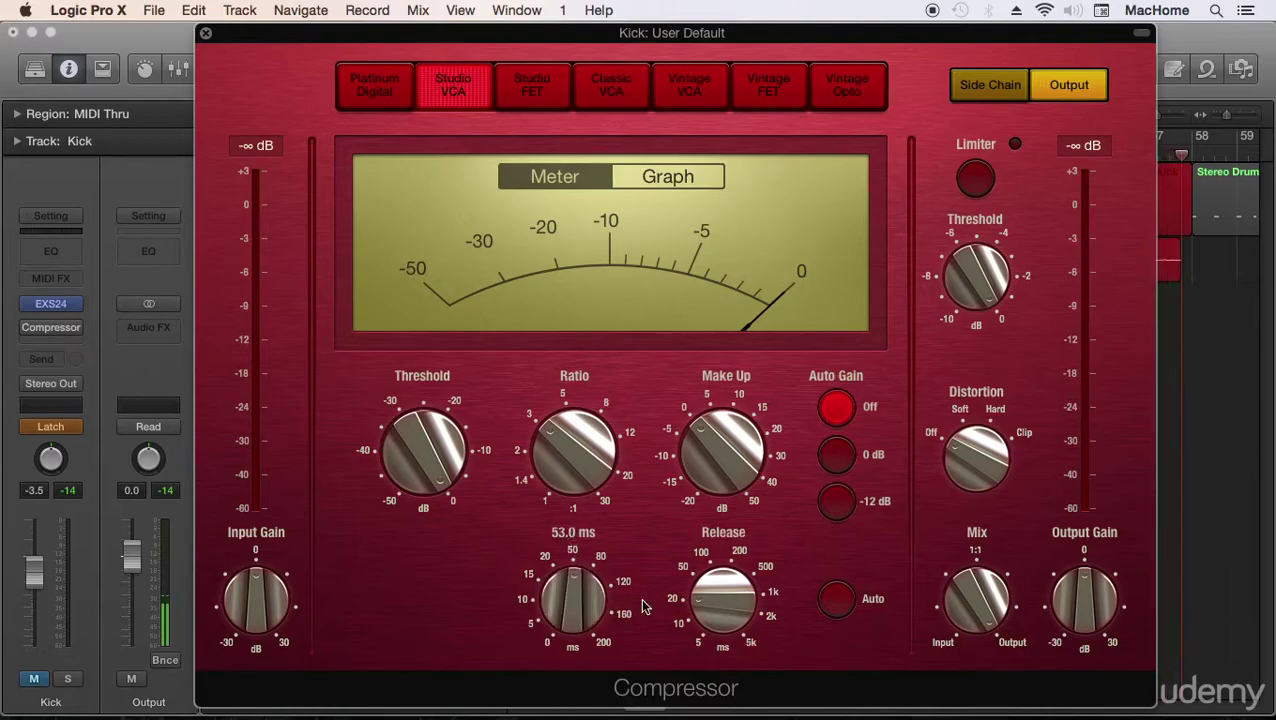
drag(709, 610, 710, 538)
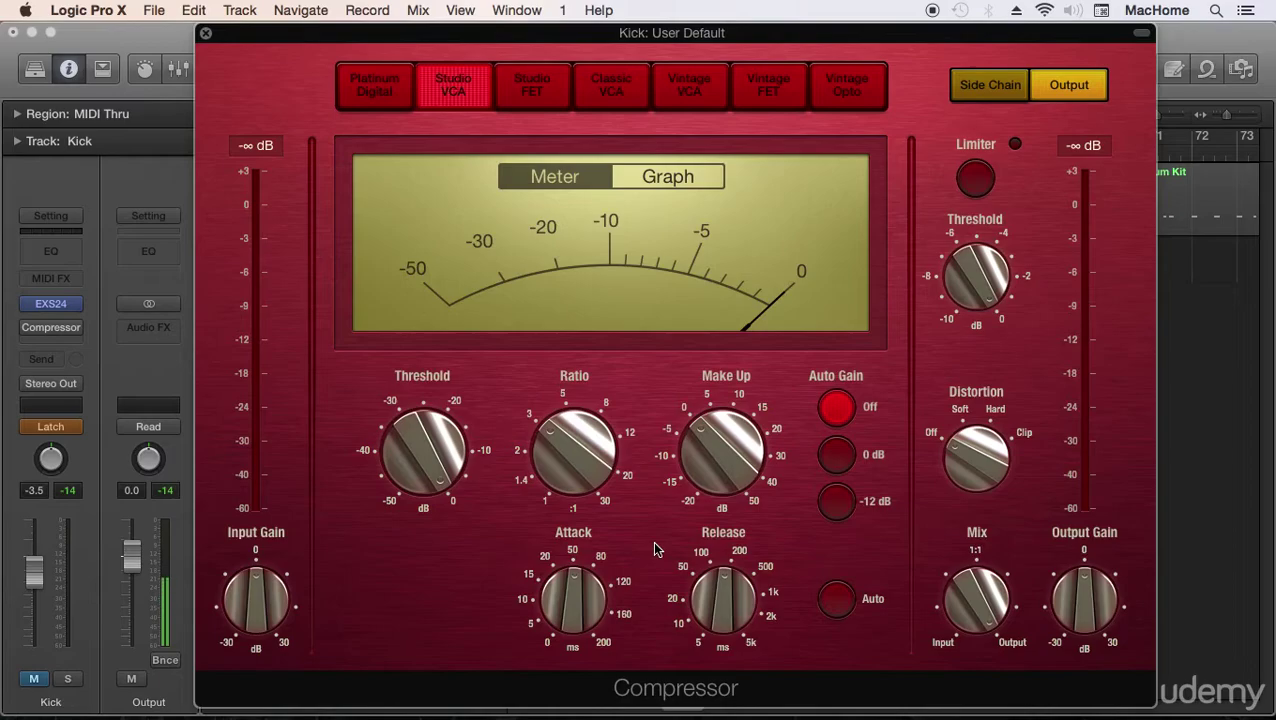
Step: Unmute the Kick track to listen to it with the compressor at its starting settings, and mute it again
mouse_move(600, 554)
click(34, 679)
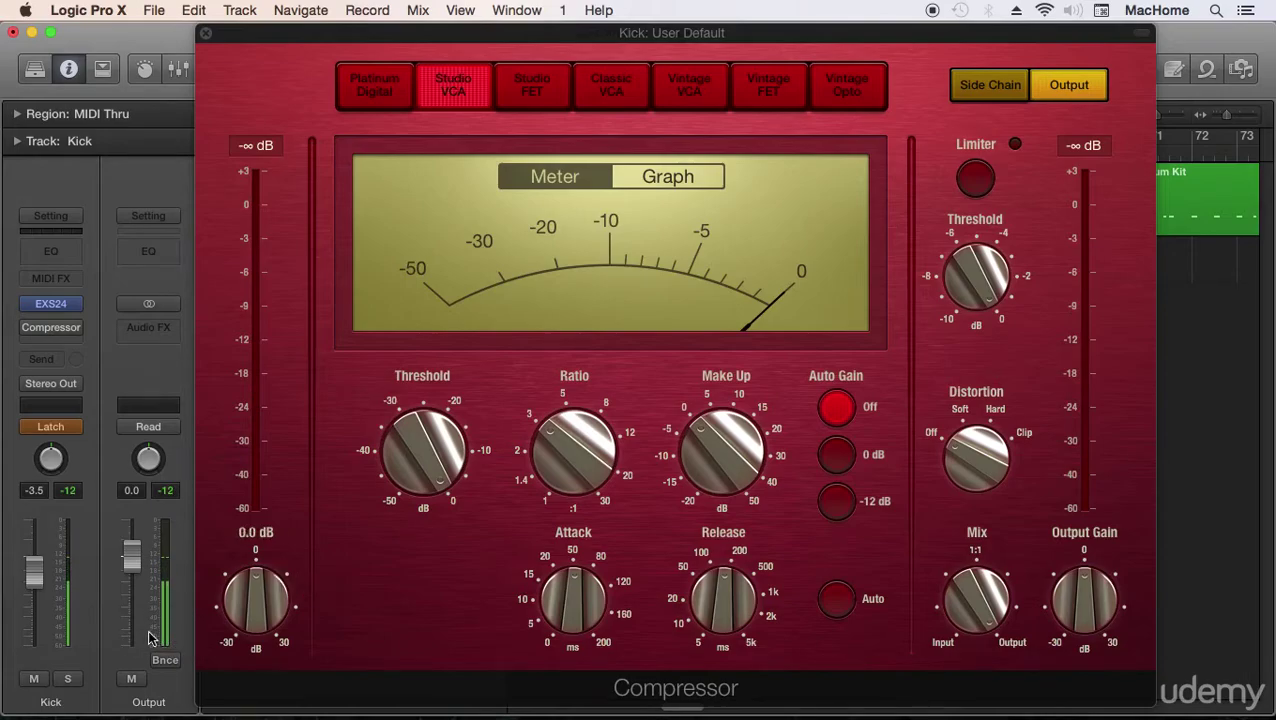
click(34, 679)
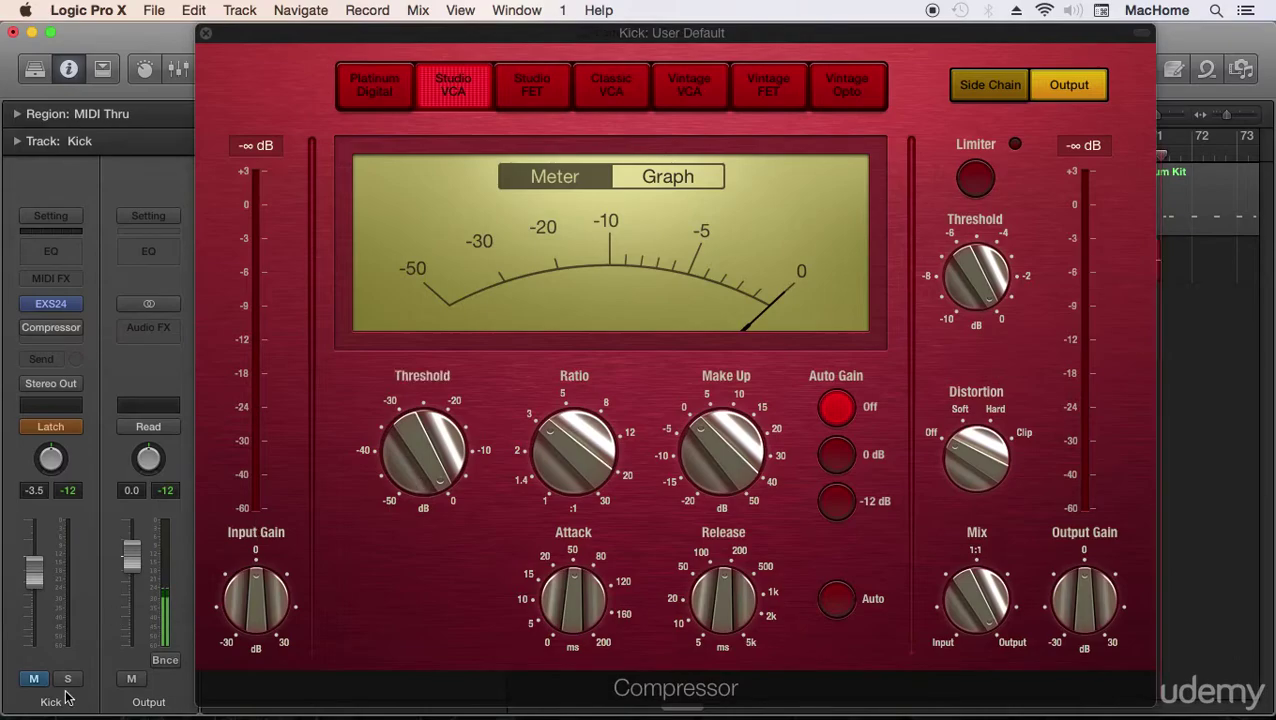
Step: With the Kick track unmuted, sweep the compressor's threshold down to -50 dB and settle it at -31.5 dB
drag(409, 431, 434, 595)
mouse_move(29, 333)
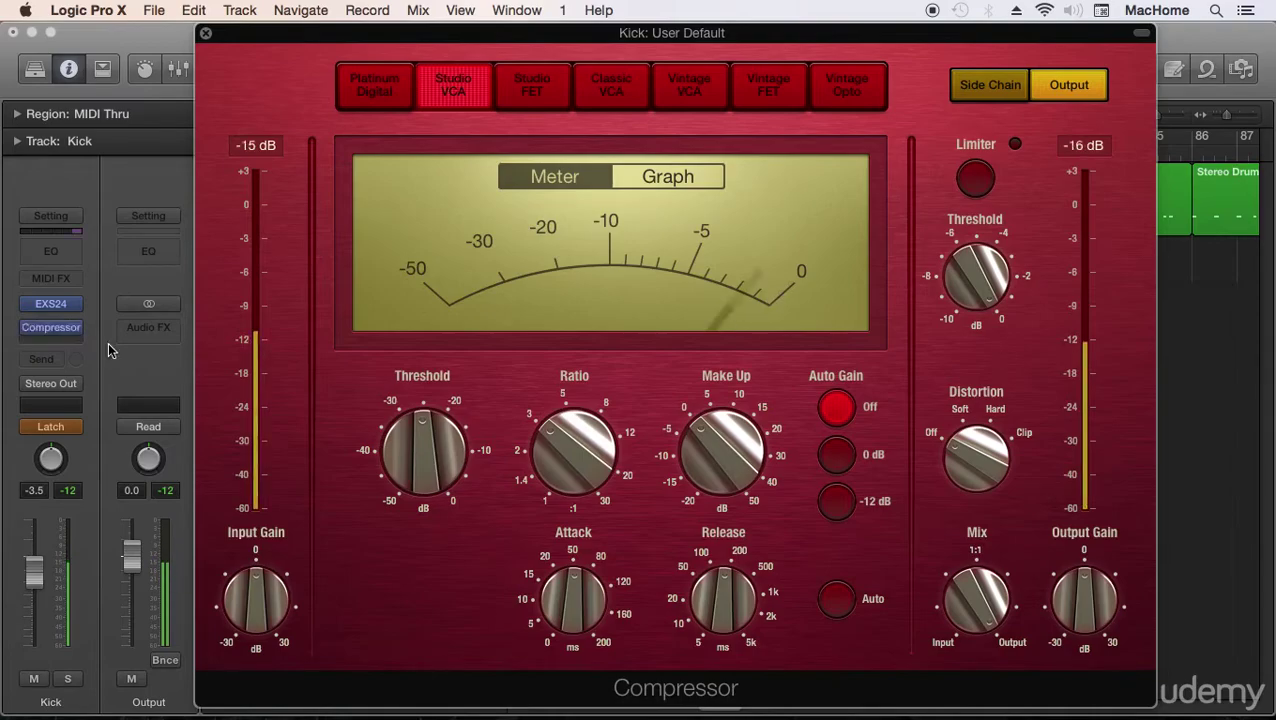
drag(428, 433, 439, 528)
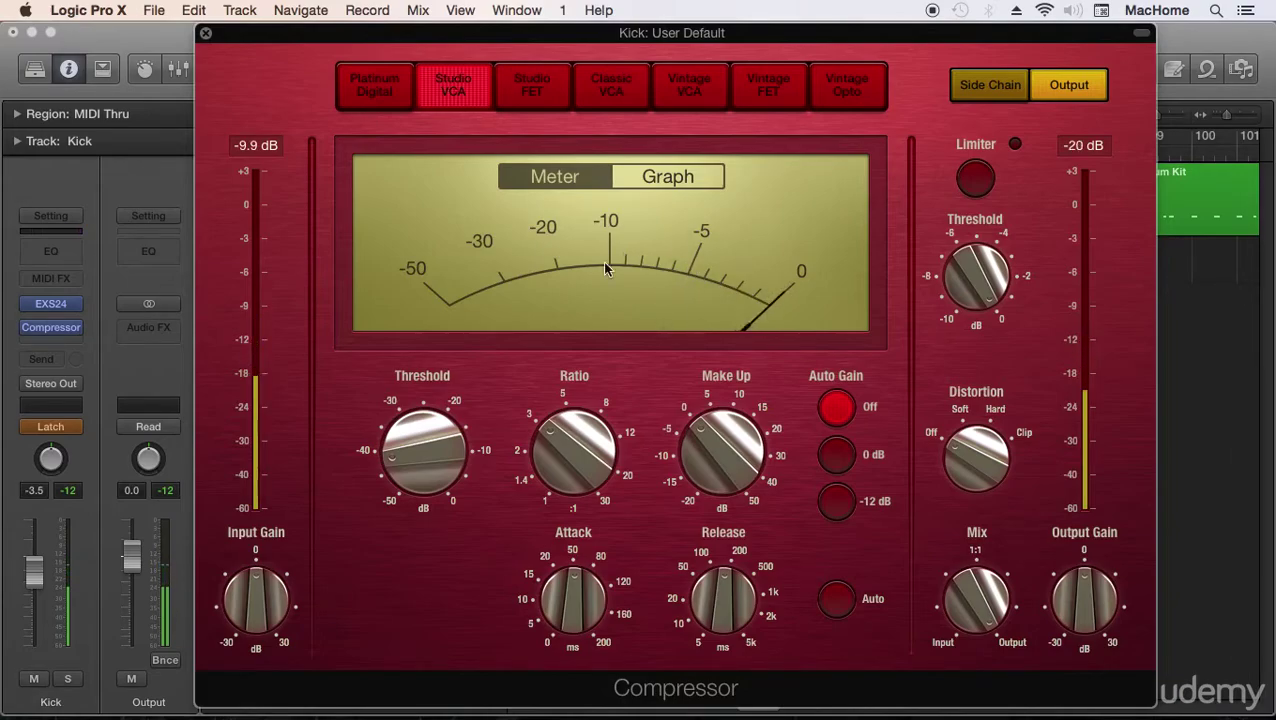
drag(421, 451, 453, 513)
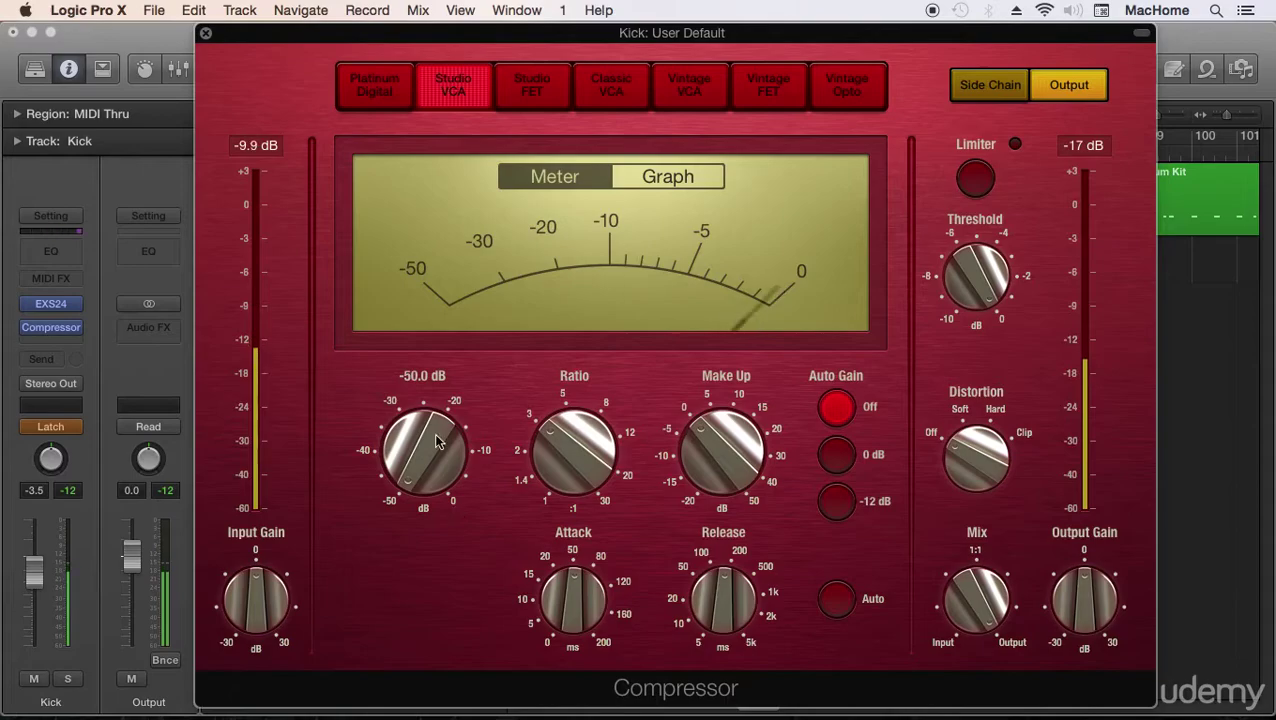
drag(432, 451, 418, 345)
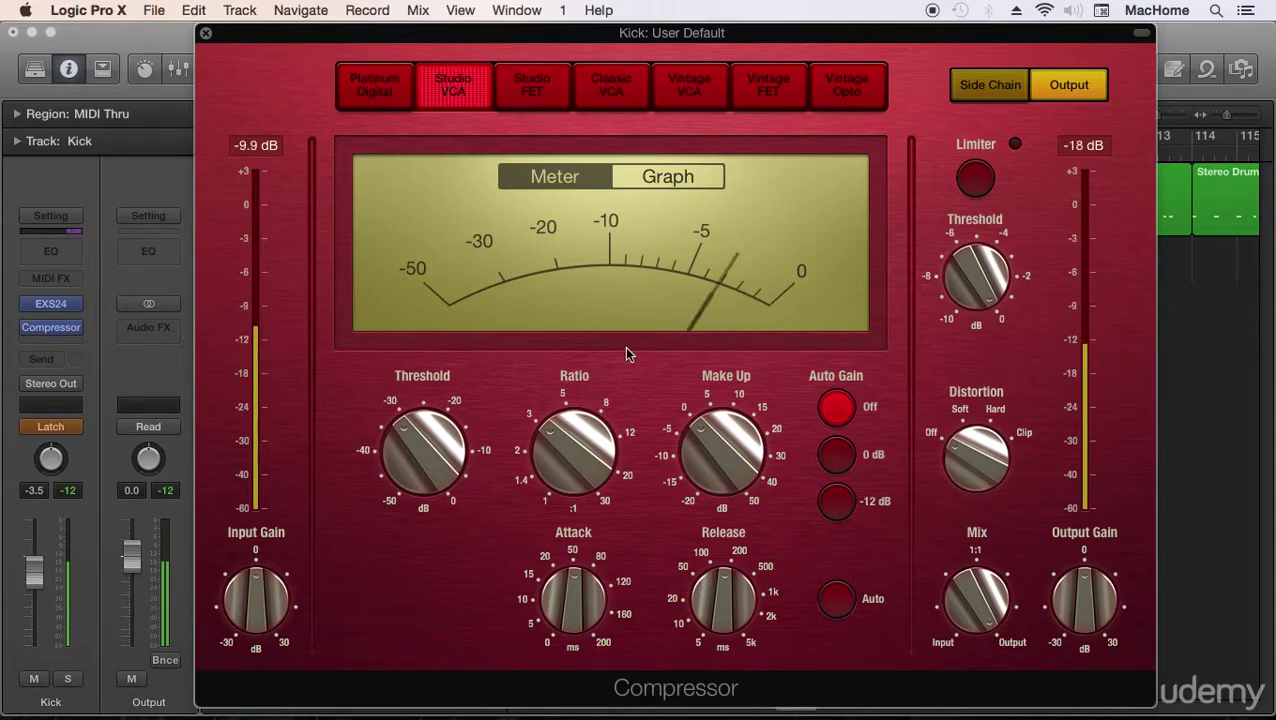
mouse_move(424, 457)
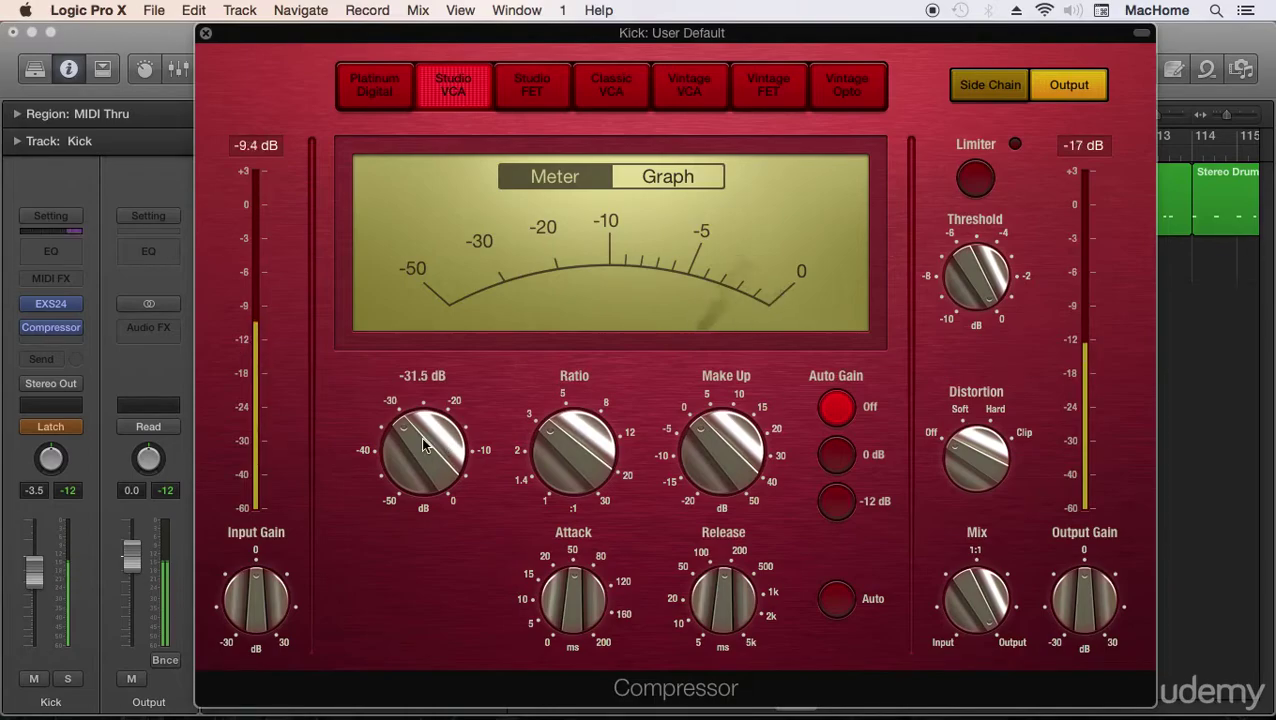
Step: Sweep the compressor's attack between 0 ms and 200 ms to hear the extremes, and settle it at about 56 ms
mouse_move(532, 556)
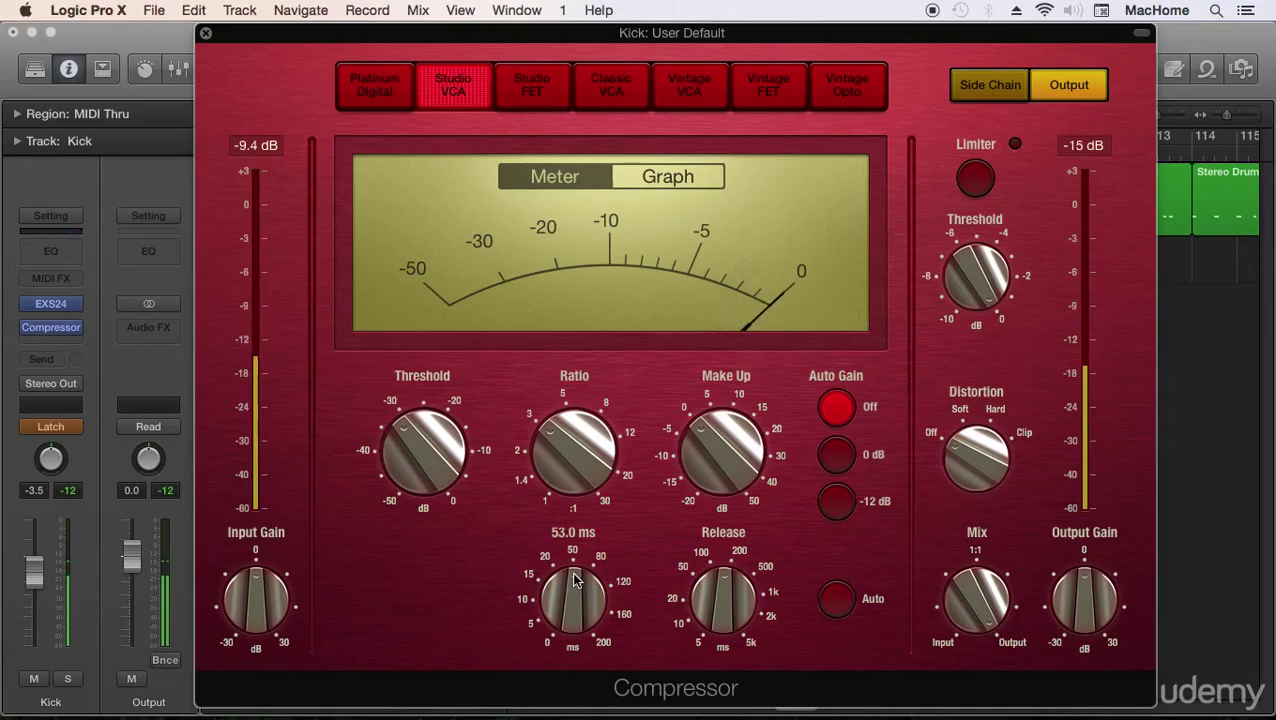
drag(575, 580, 577, 713)
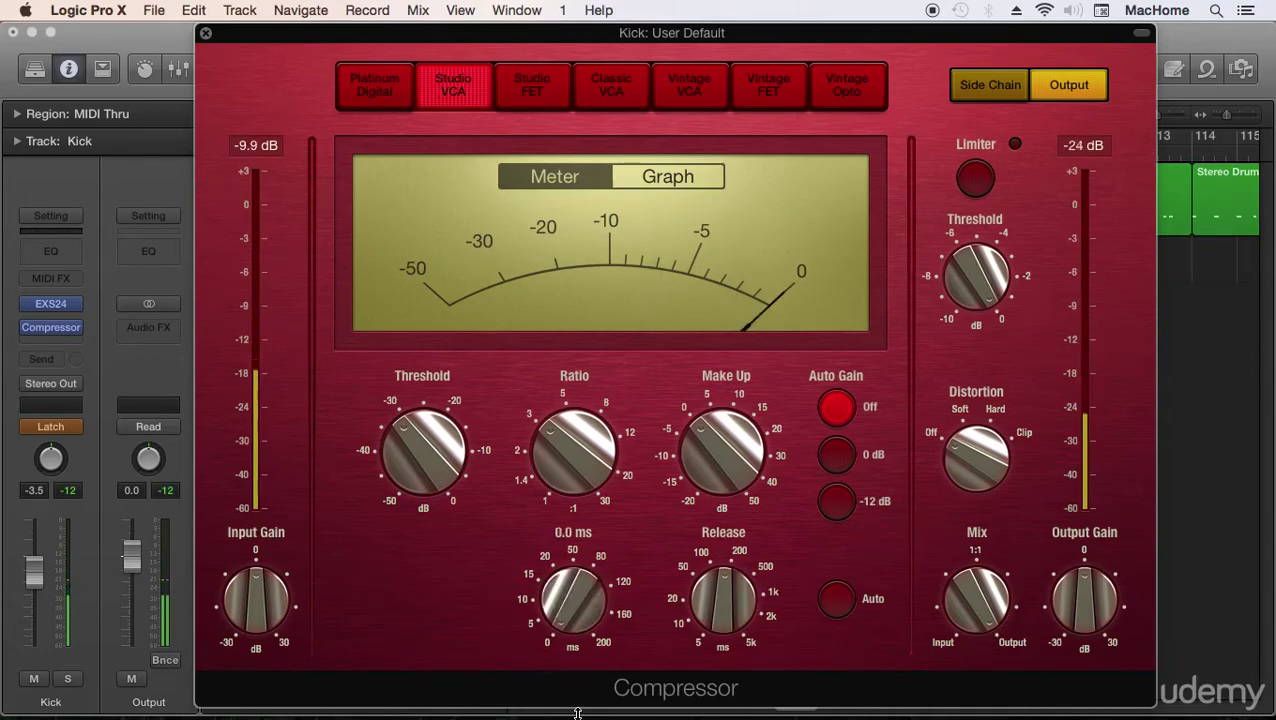
mouse_move(577, 713)
mouse_down()
mouse_move(593, 465)
mouse_move(600, 706)
mouse_up()
mouse_move(593, 465)
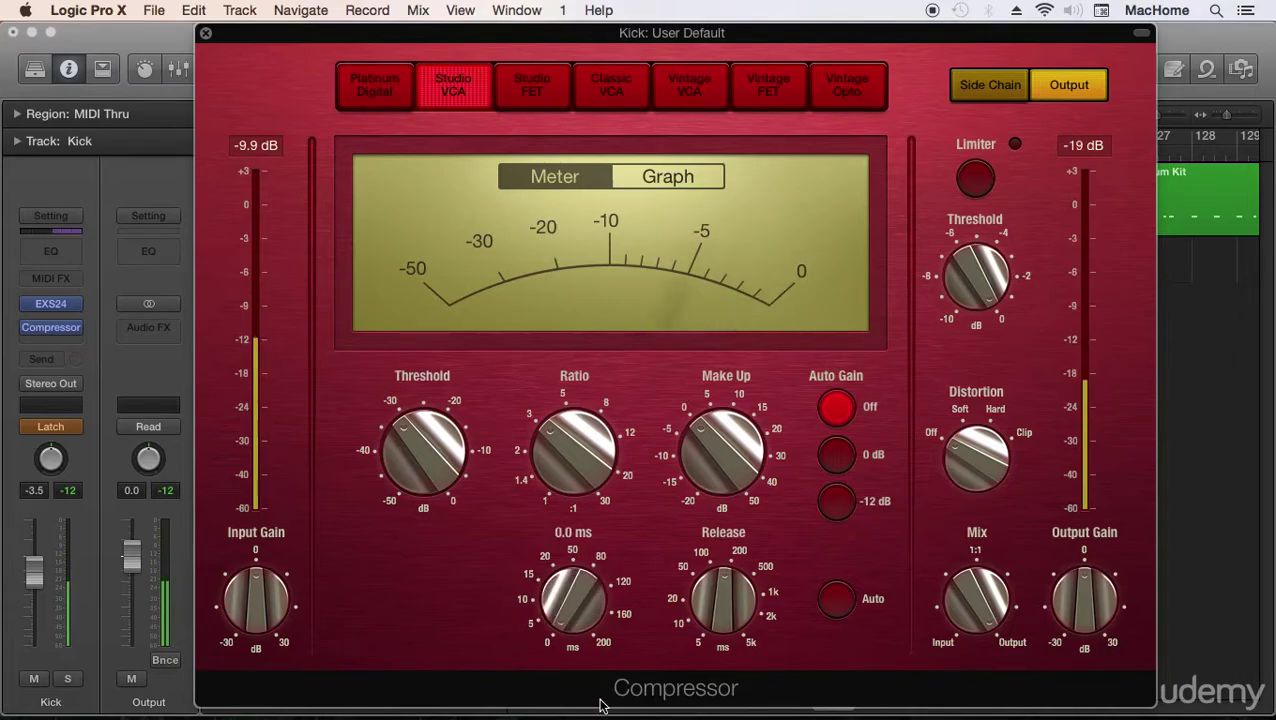
drag(600, 706, 585, 465)
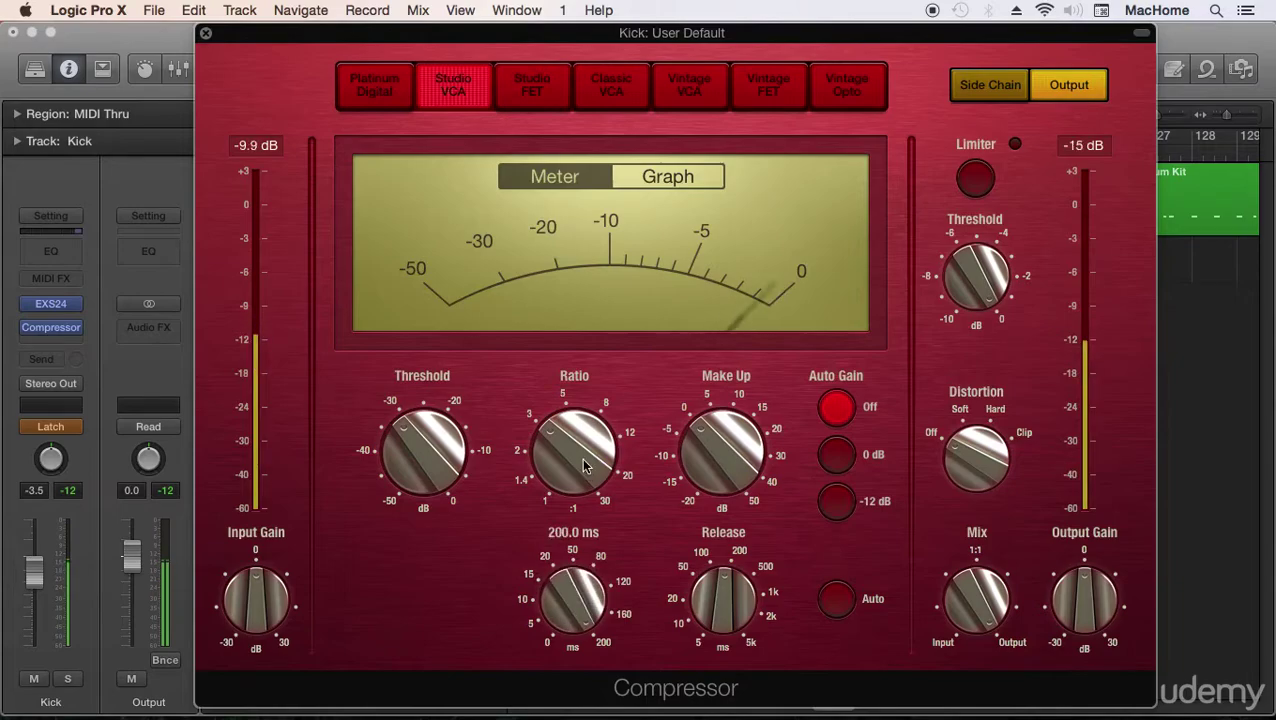
drag(573, 600, 585, 553)
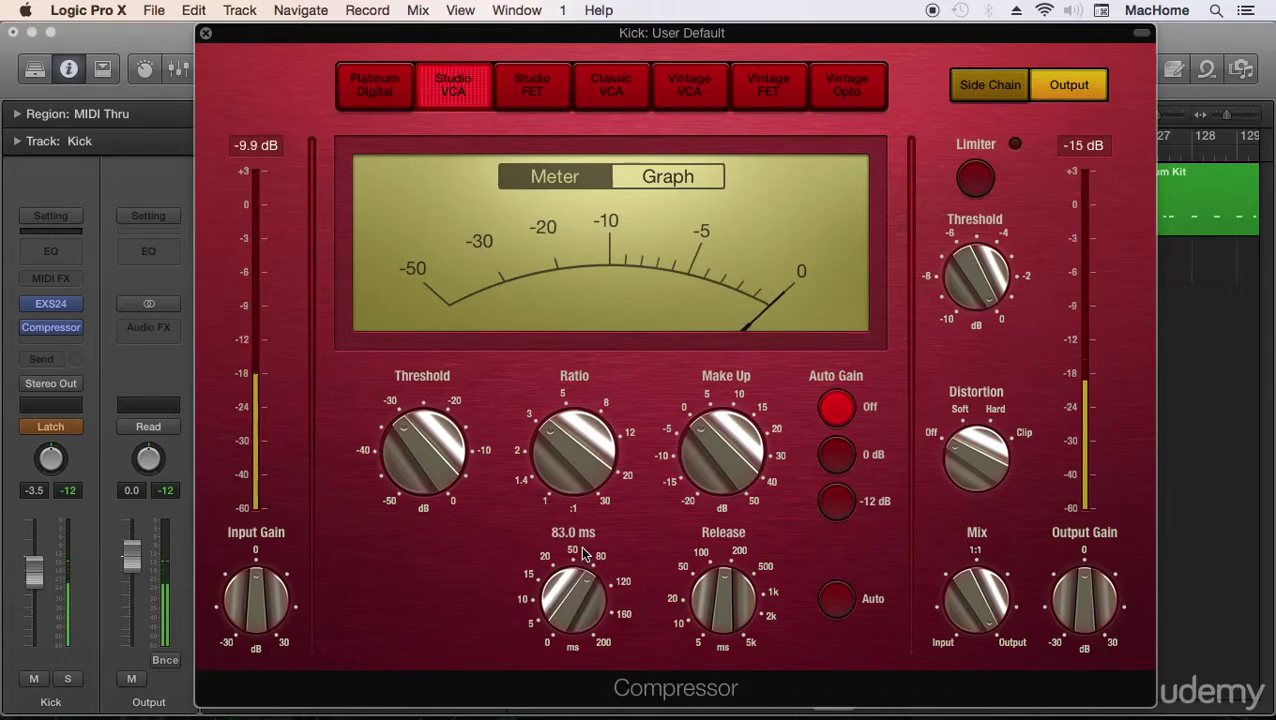
drag(585, 553, 588, 583)
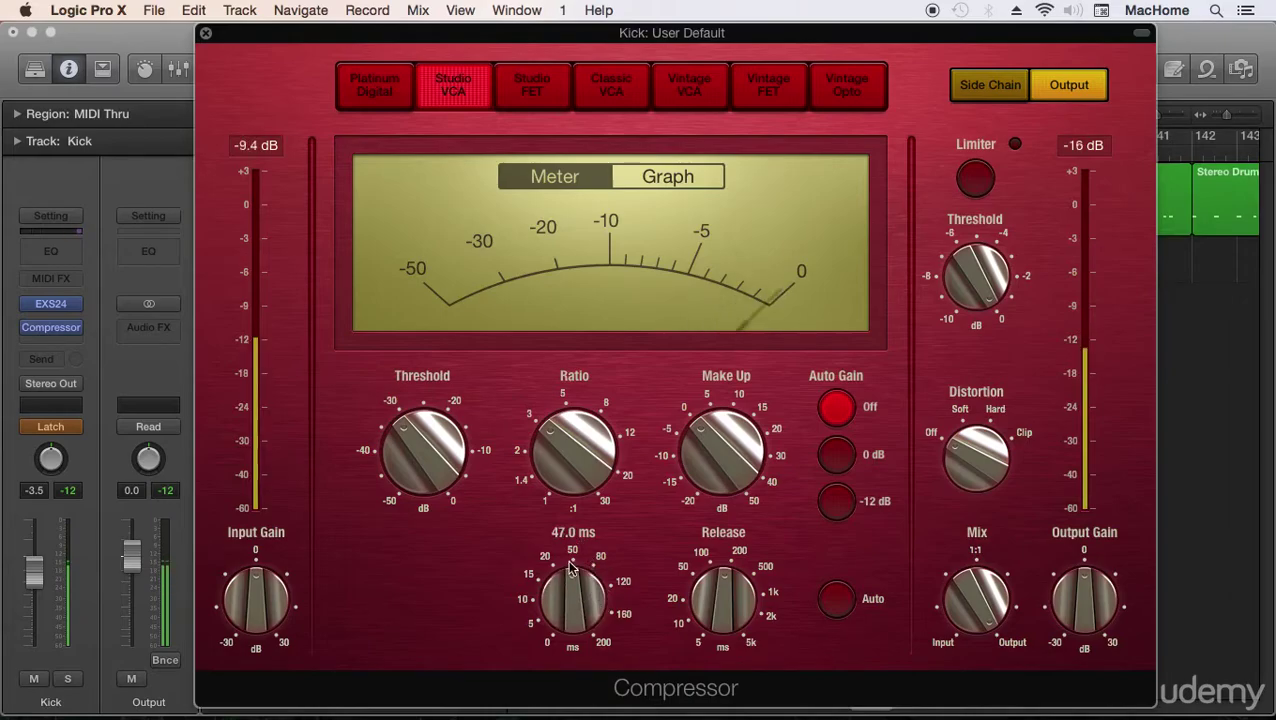
mouse_move(578, 600)
mouse_down()
mouse_move(572, 580)
mouse_move(574, 594)
mouse_up()
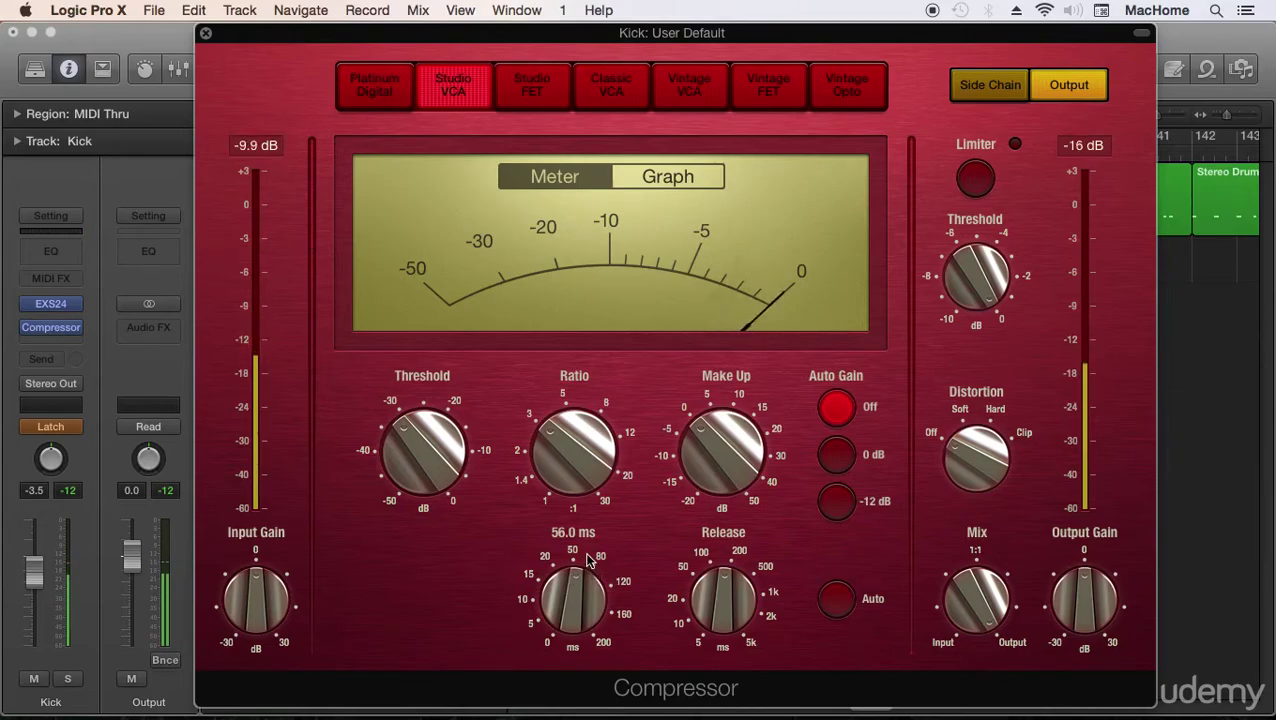
Step: Sweep the compressor's release between 5.6 ms and 5000 ms to hear the extremes, and settle it at about 50 ms
drag(735, 567, 735, 585)
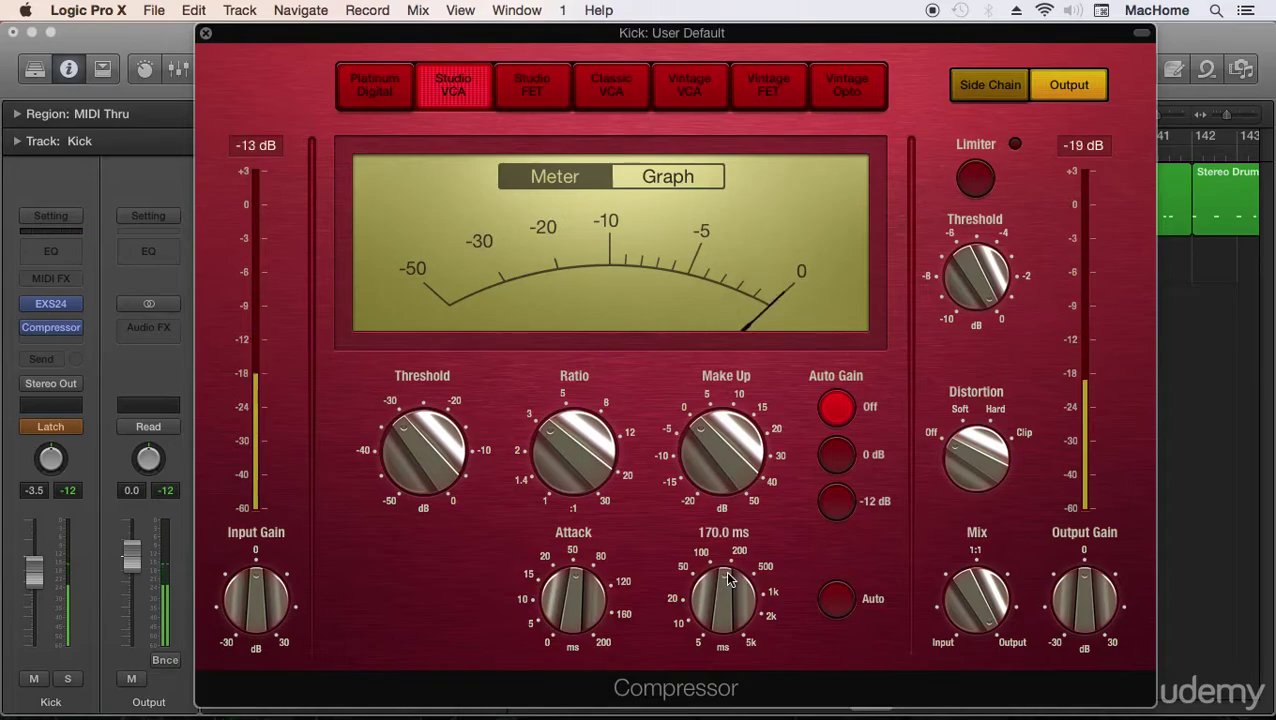
drag(727, 573, 731, 692)
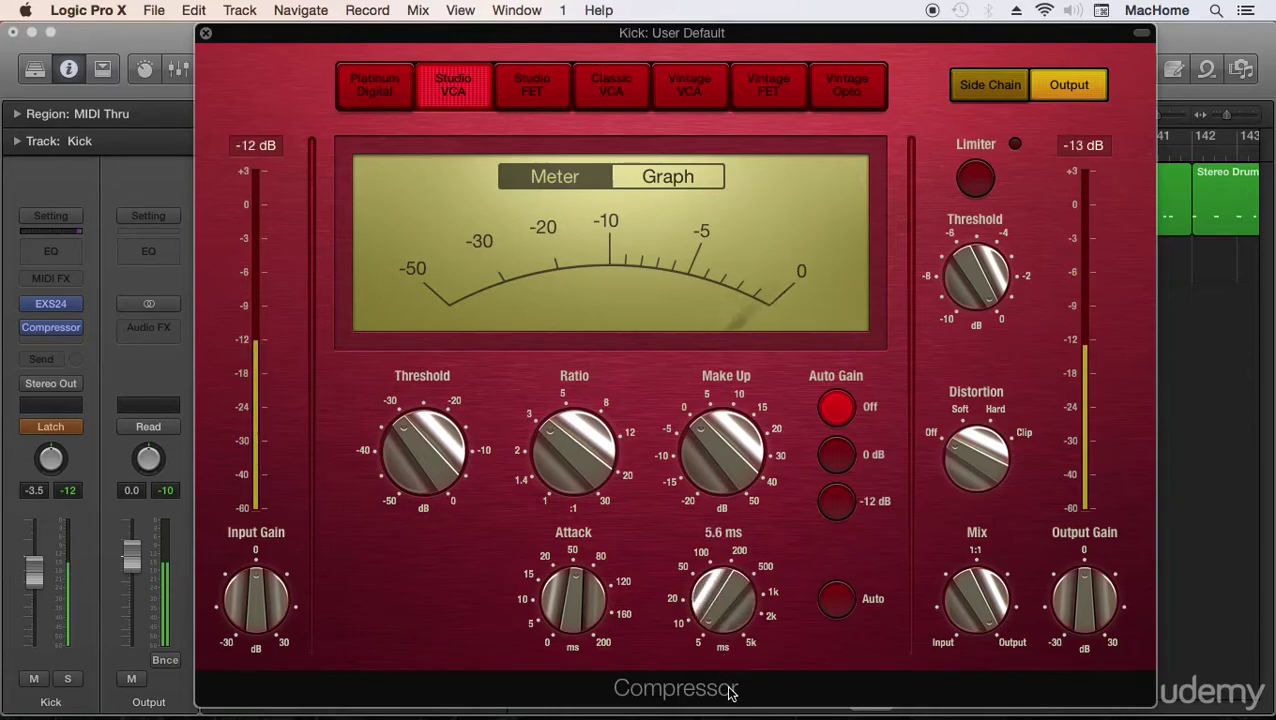
drag(731, 692, 727, 480)
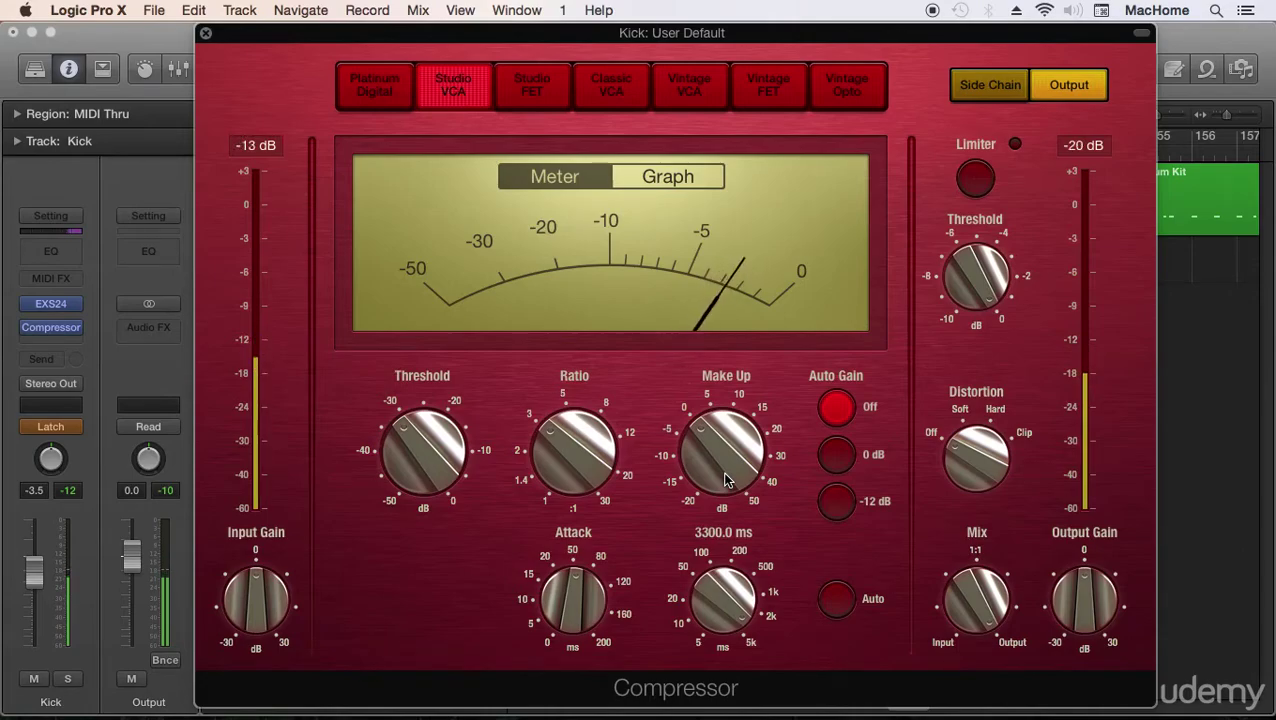
drag(727, 480, 744, 680)
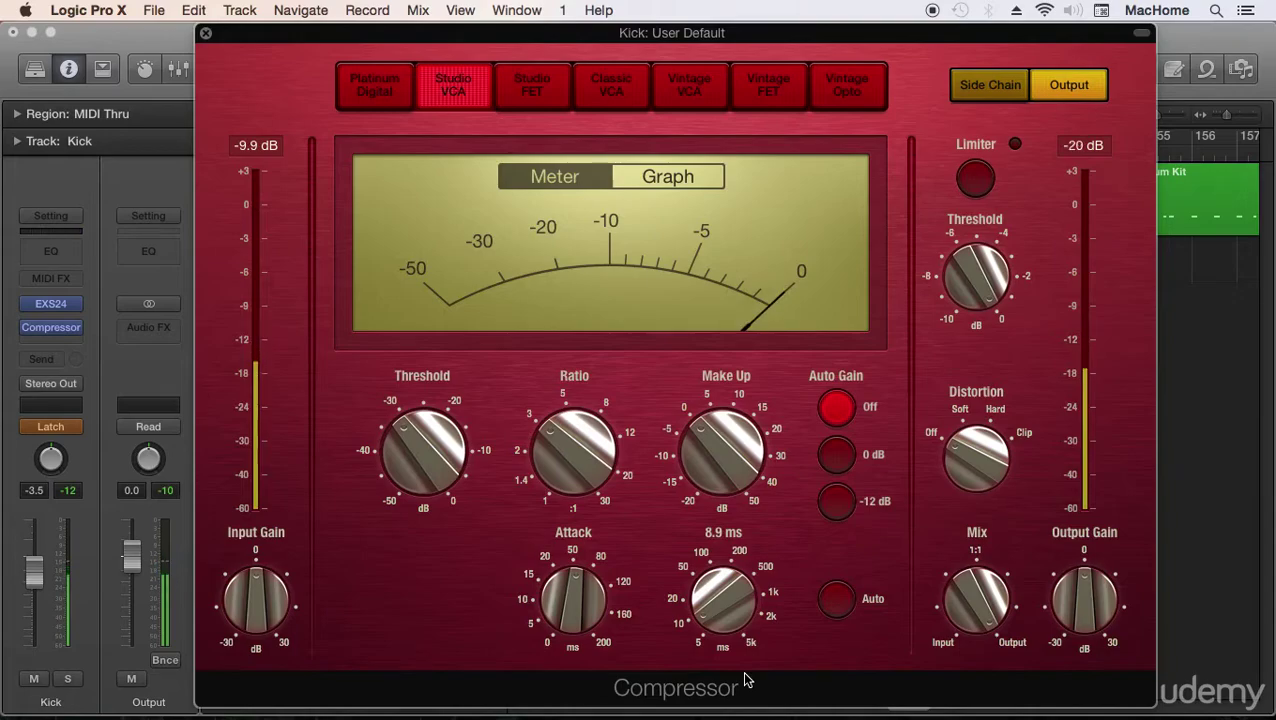
drag(744, 680, 728, 448)
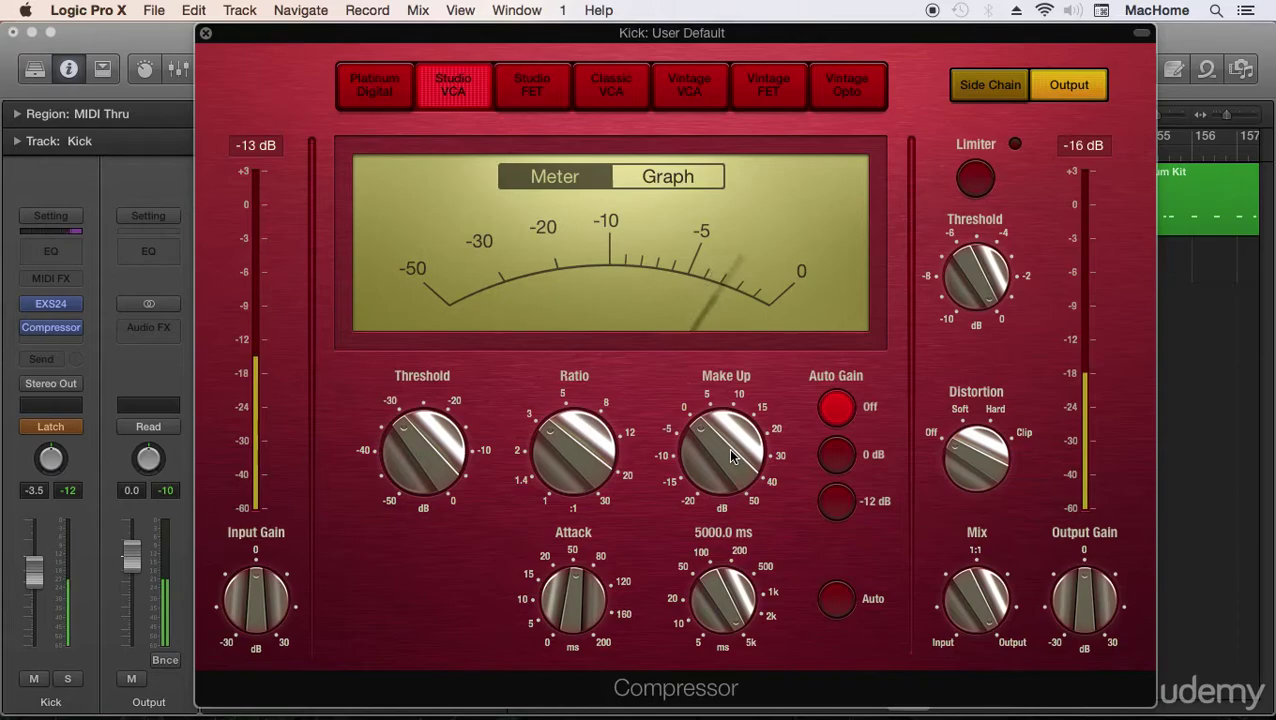
drag(728, 448, 747, 612)
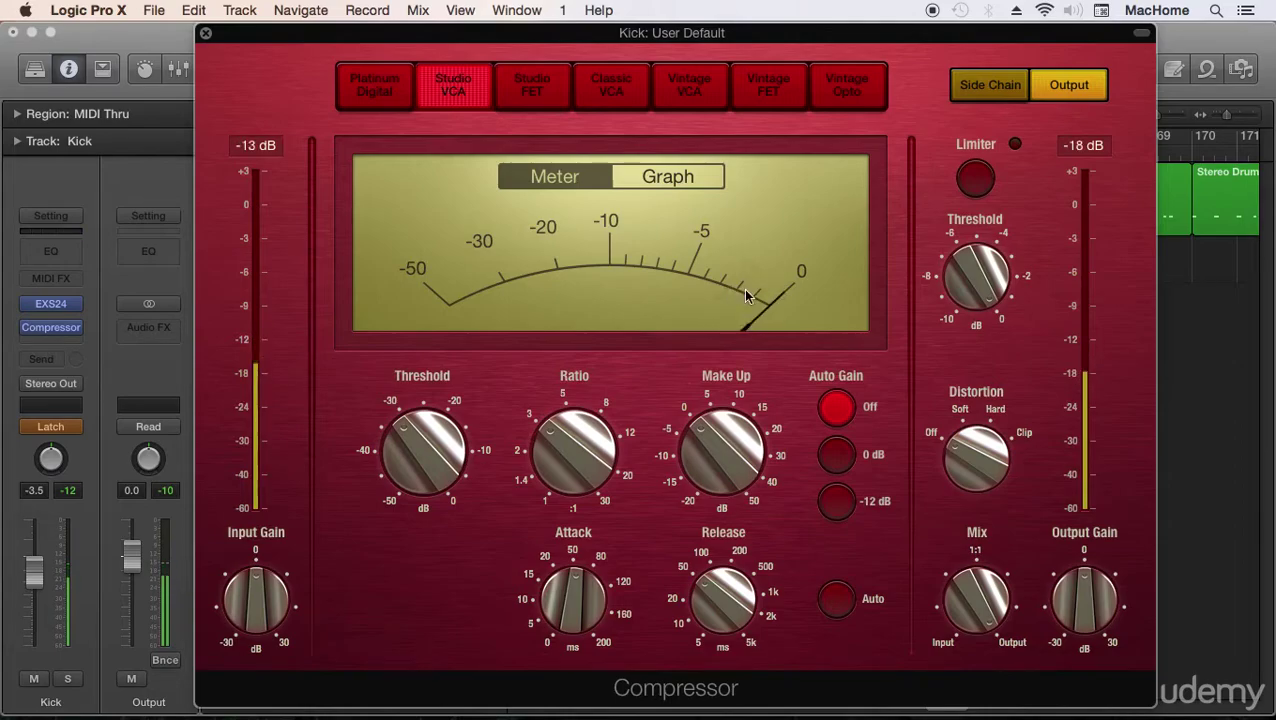
Step: Raise the compressor's make-up gain to about 5 dB and mute the Kick track
mouse_move(725, 452)
drag(725, 450, 721, 433)
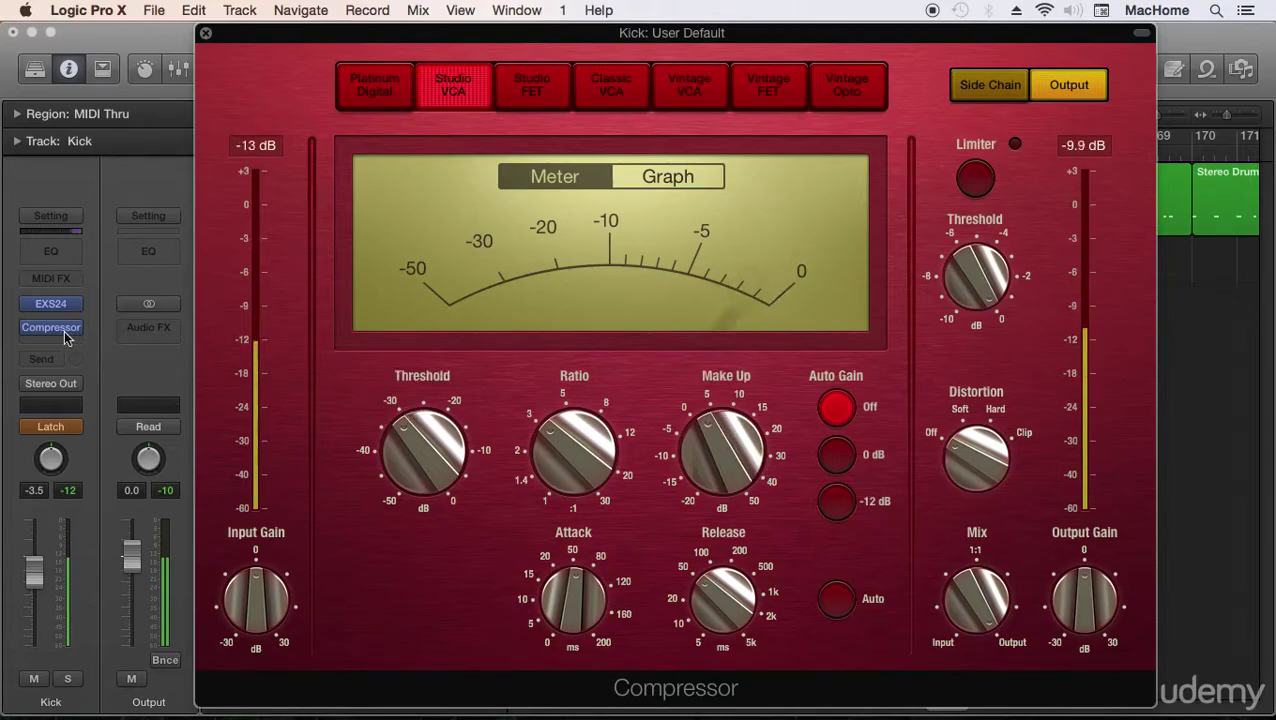
mouse_move(27, 333)
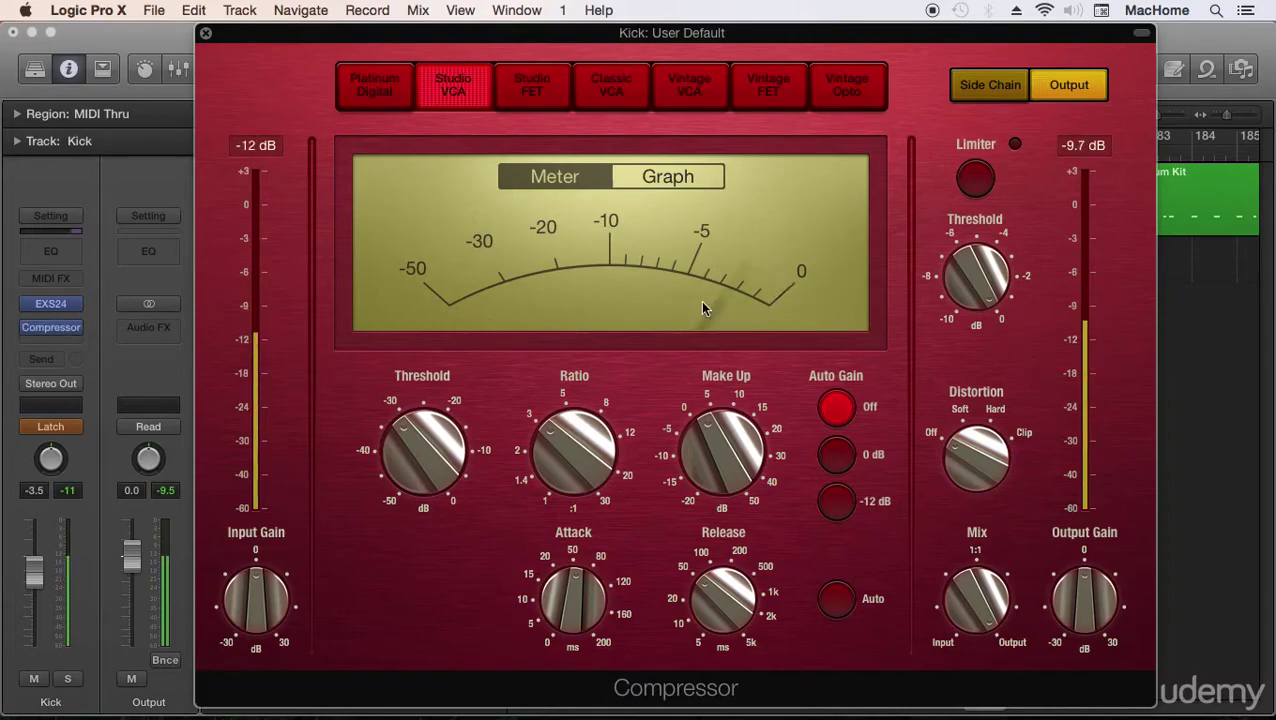
click(33, 678)
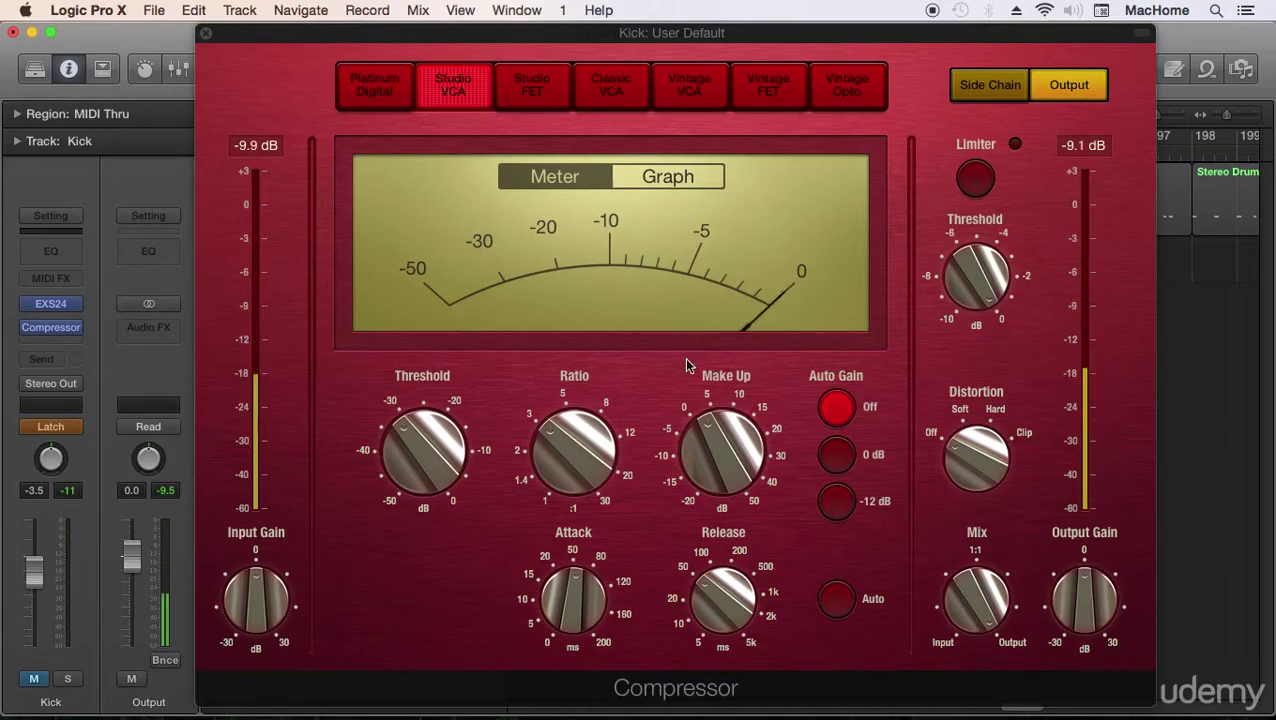
mouse_move(677, 370)
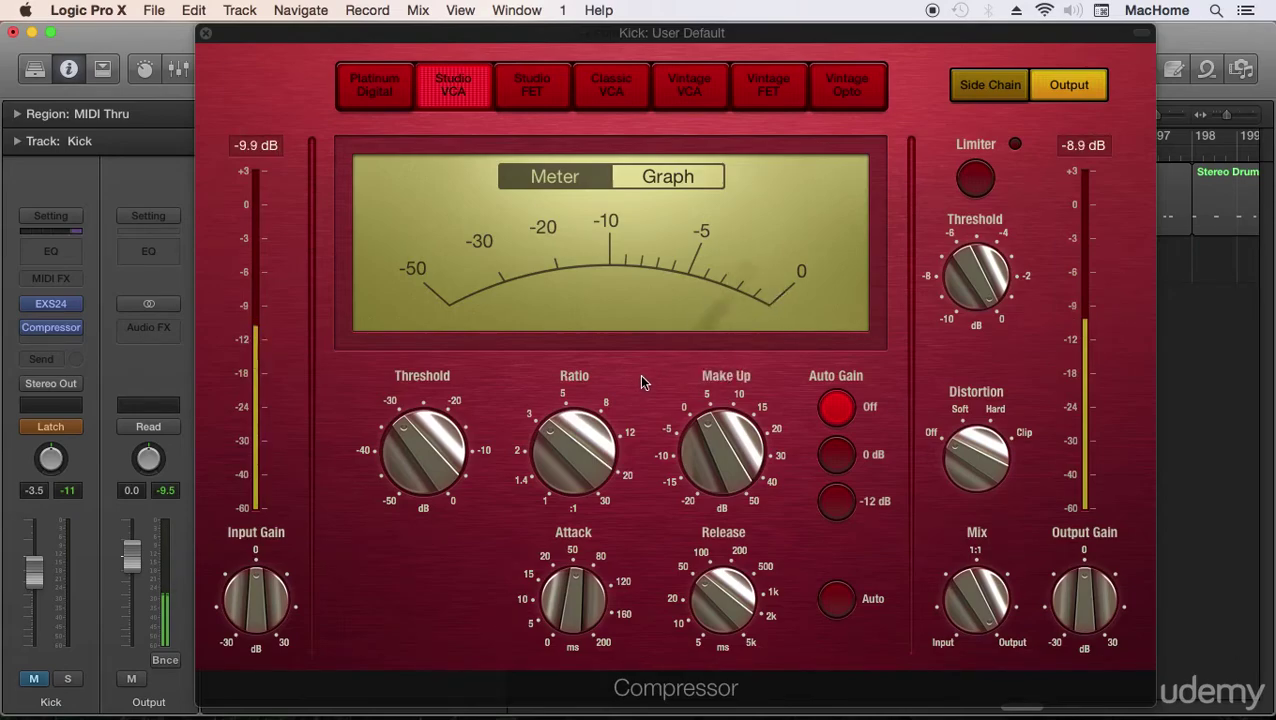
mouse_move(619, 386)
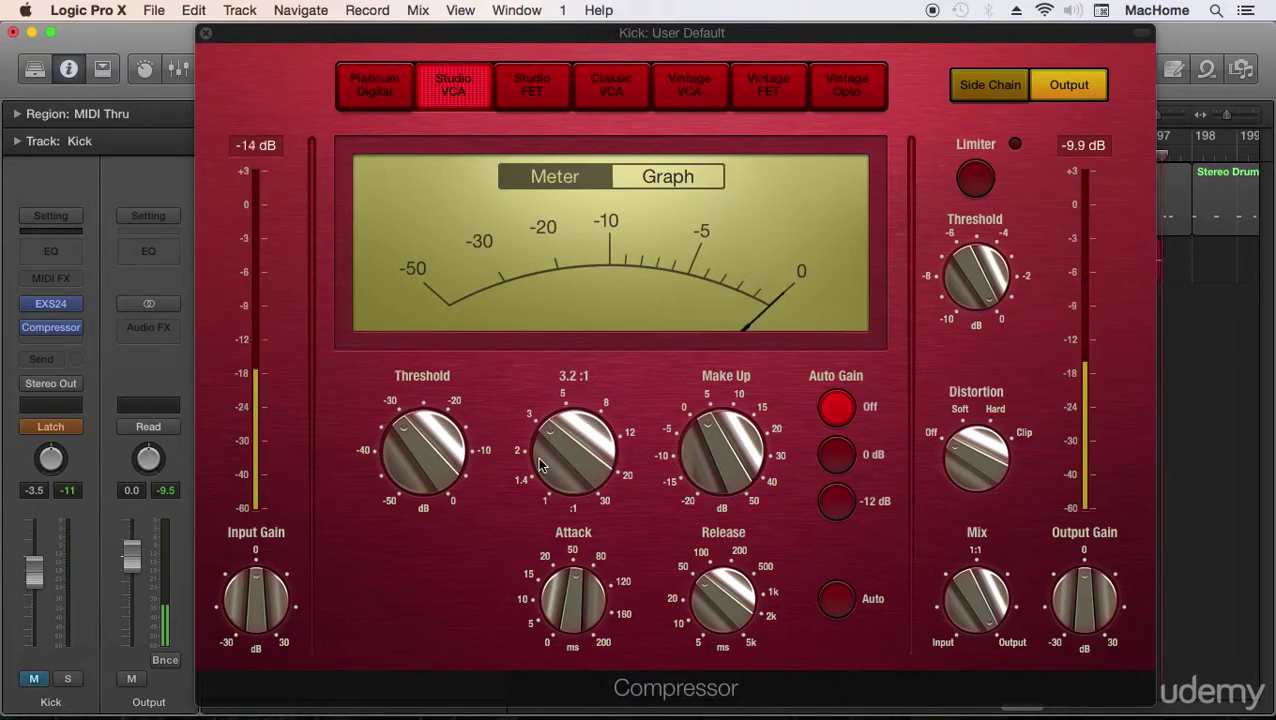
mouse_move(461, 466)
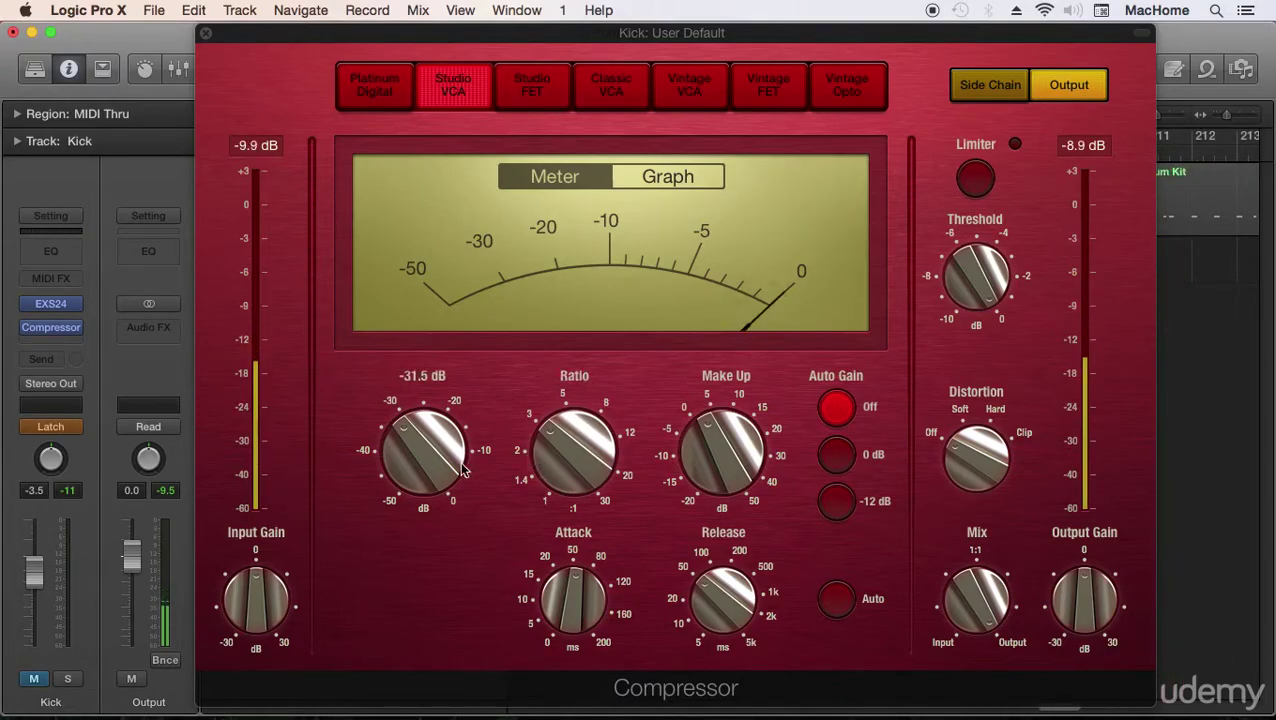
mouse_move(572, 602)
mouse_move(522, 445)
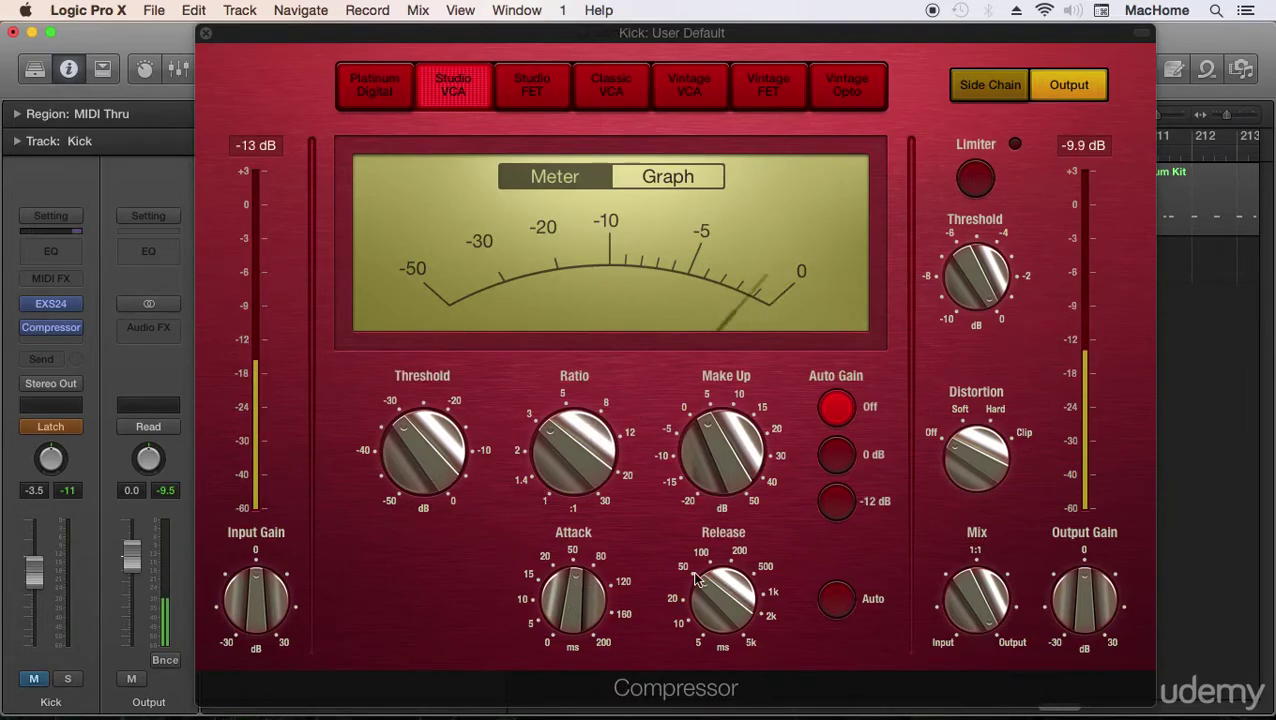